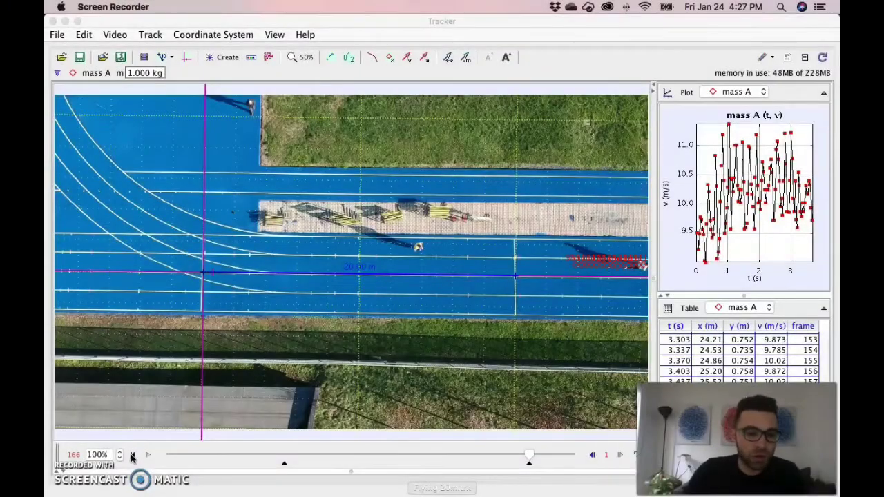
- Replay the Tracker video from its first tracked frame
left_click(279, 457)
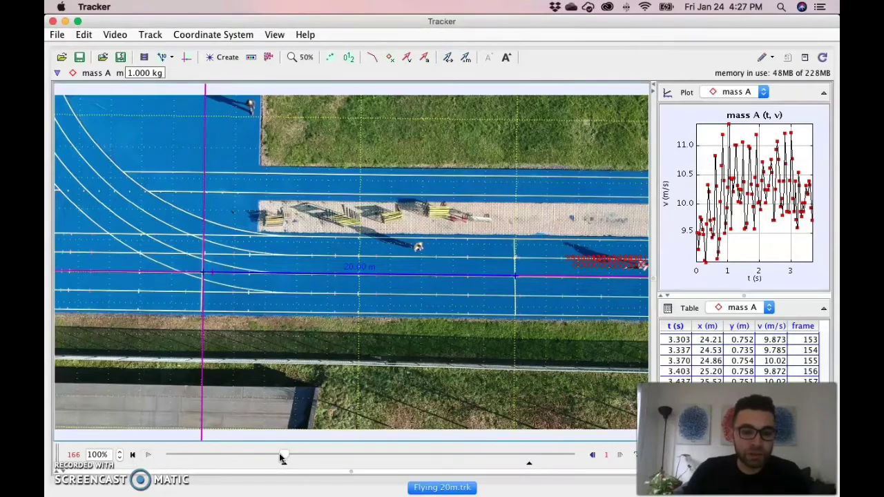
left_click(134, 455)
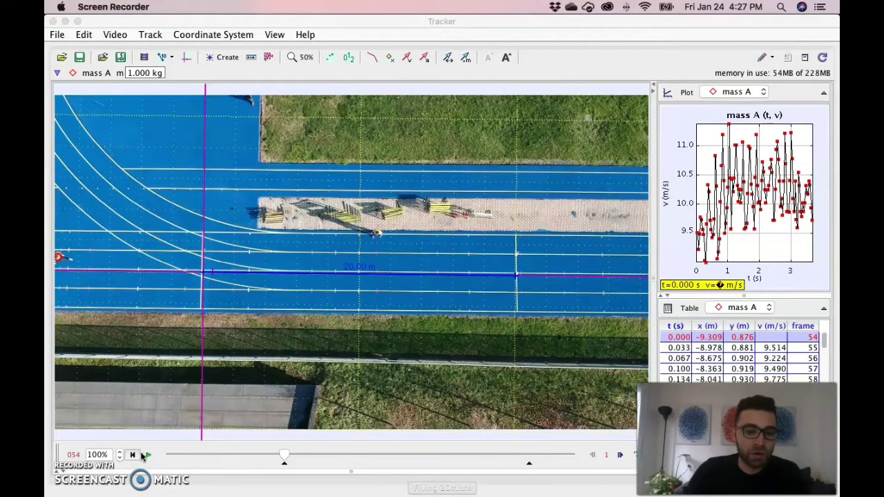
left_click(151, 456)
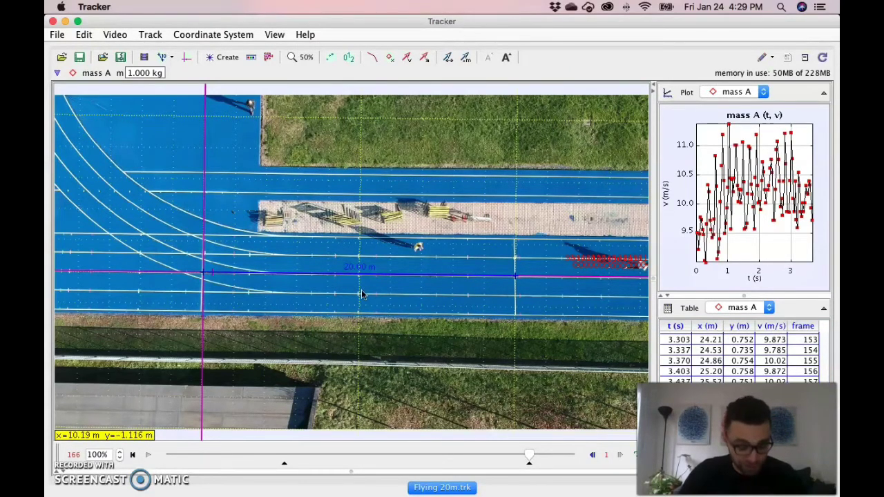
- Switch to Excel and bring the Flying 20m Gait Analysis header and row 2 into view
key("super+Tab")
key("super+Tab")
key("super+Tab")
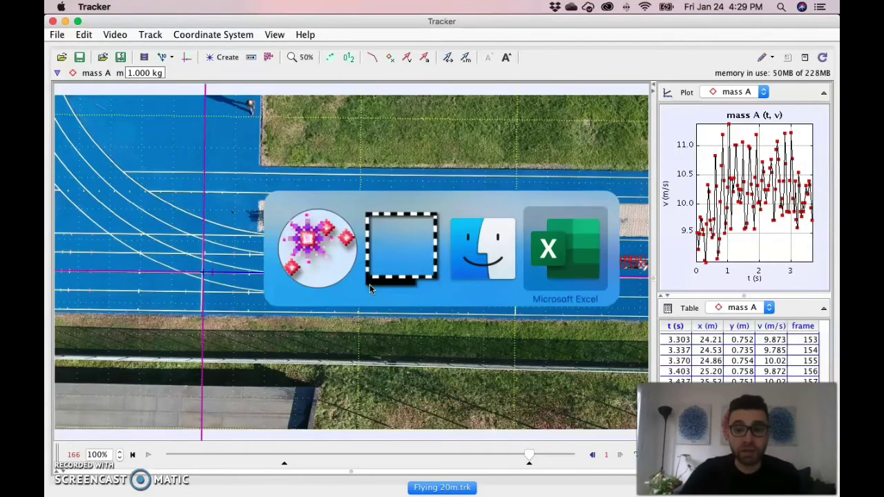
scroll(423, 334, "up", 2)
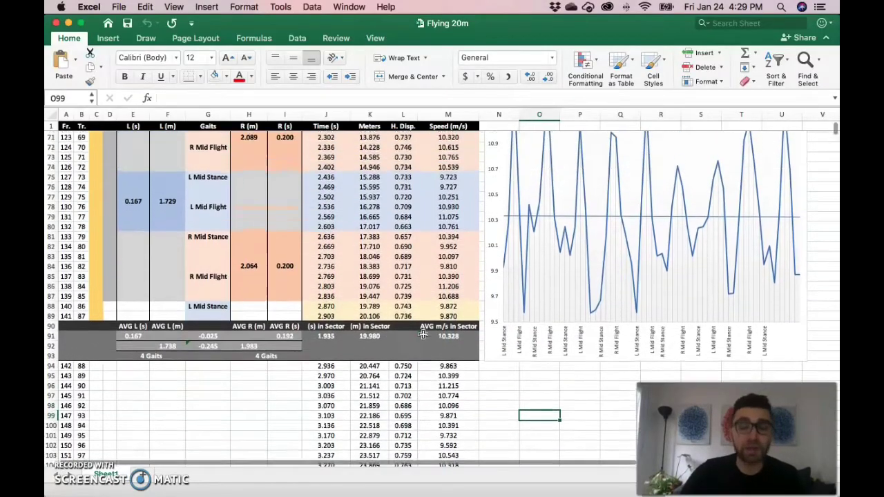
scroll(423, 334, "up", 3)
scroll(423, 335, "up", 4)
scroll(424, 334, "up", 5)
scroll(424, 334, "up", 5)
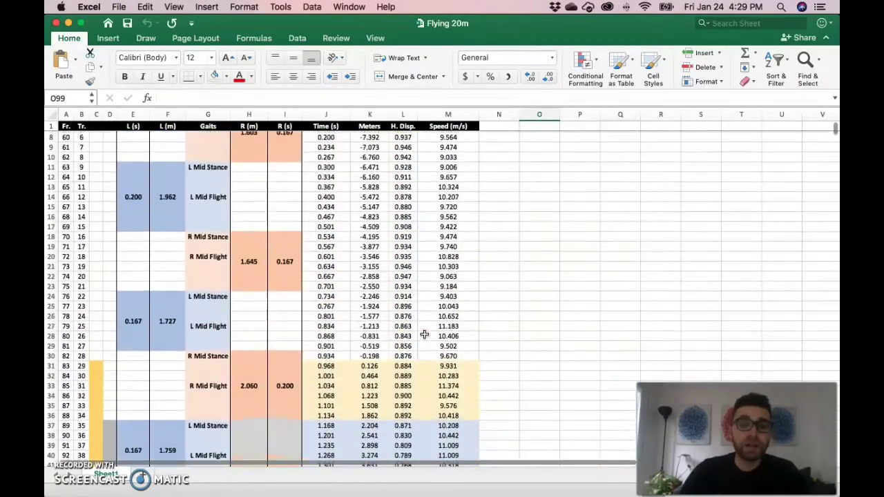
scroll(423, 334, "up", 2)
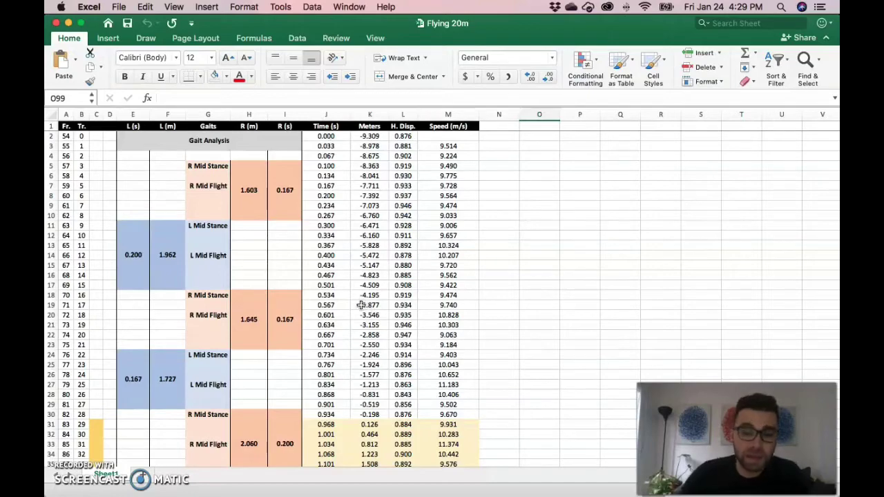
scroll(361, 304, "down", 1)
scroll(361, 305, "down", 3)
scroll(361, 305, "down", 1)
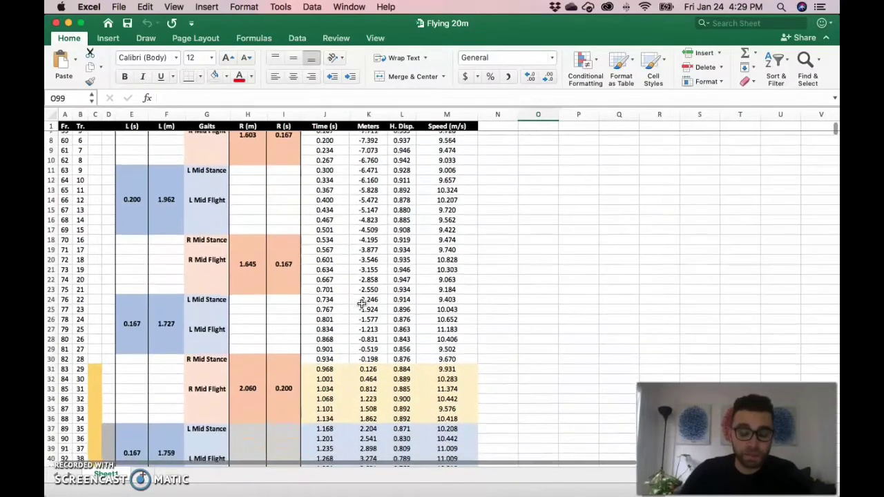
scroll(361, 305, "up", 1)
scroll(362, 305, "up", 3)
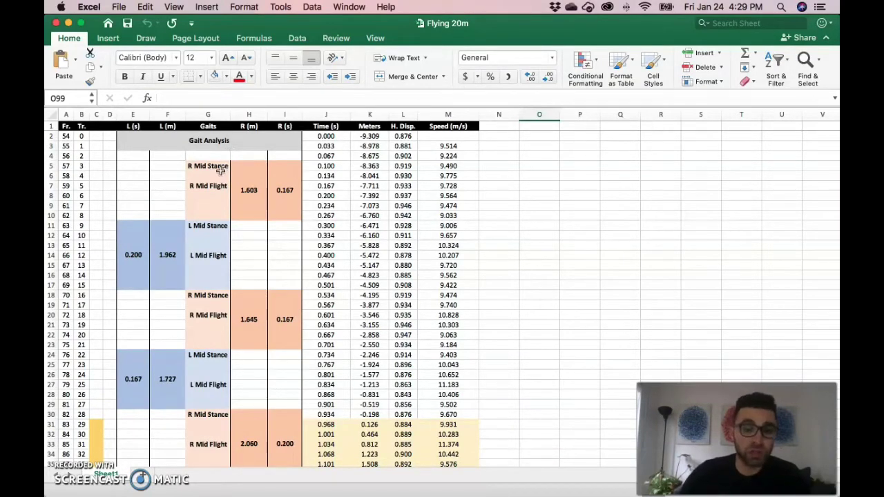
left_click(219, 169)
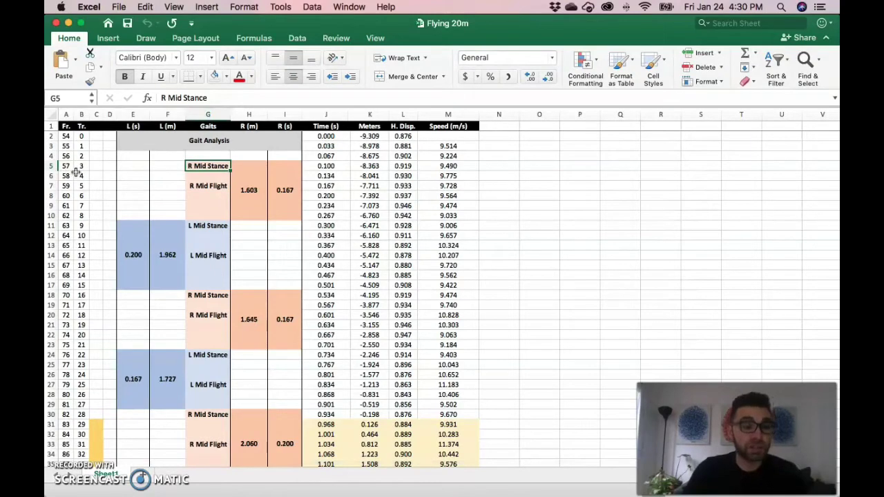
- Send the Tracker video to frame 57 (t = 0.100 s) using Go To Step on its table row
key("super+Tab")
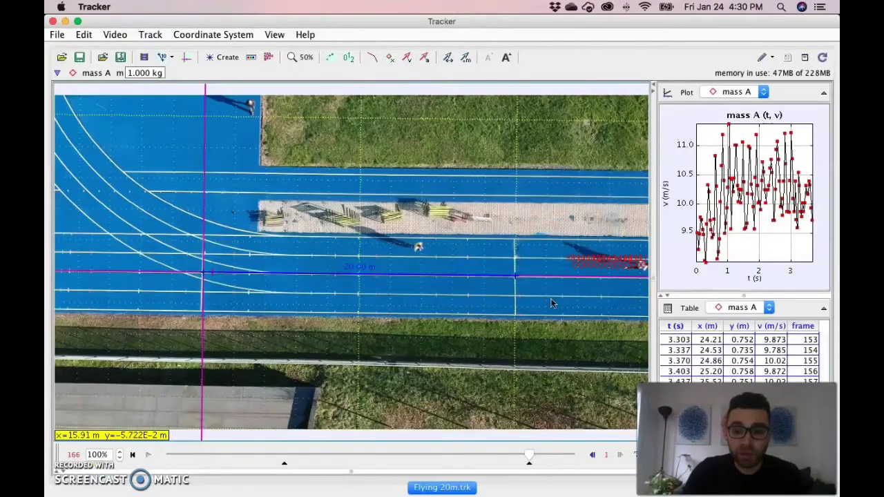
scroll(801, 357, "up", 10)
scroll(801, 357, "up", 15)
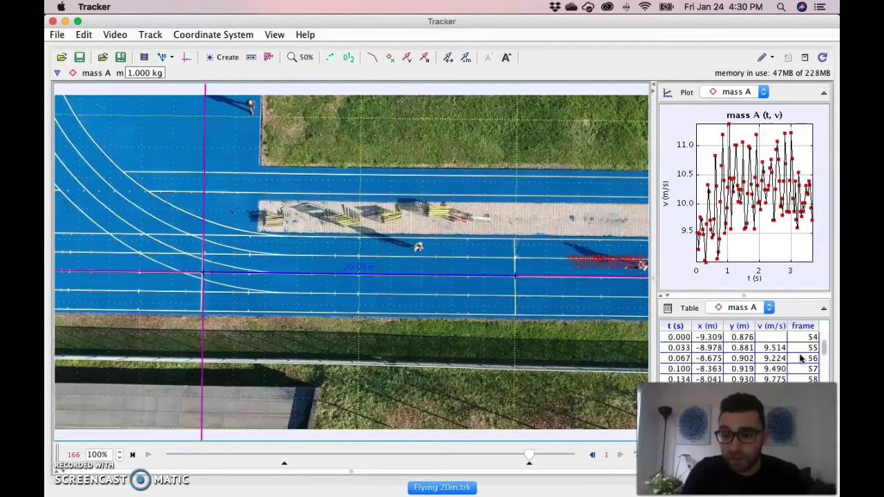
left_click(811, 369)
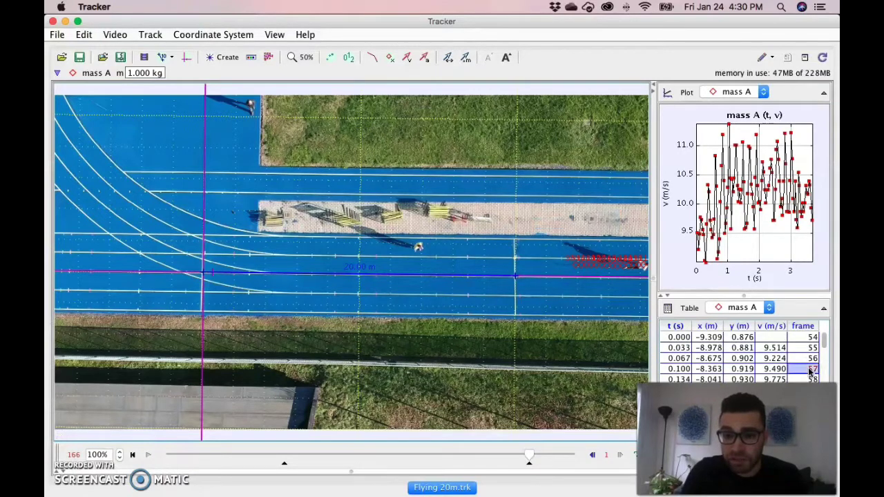
right_click(810, 370)
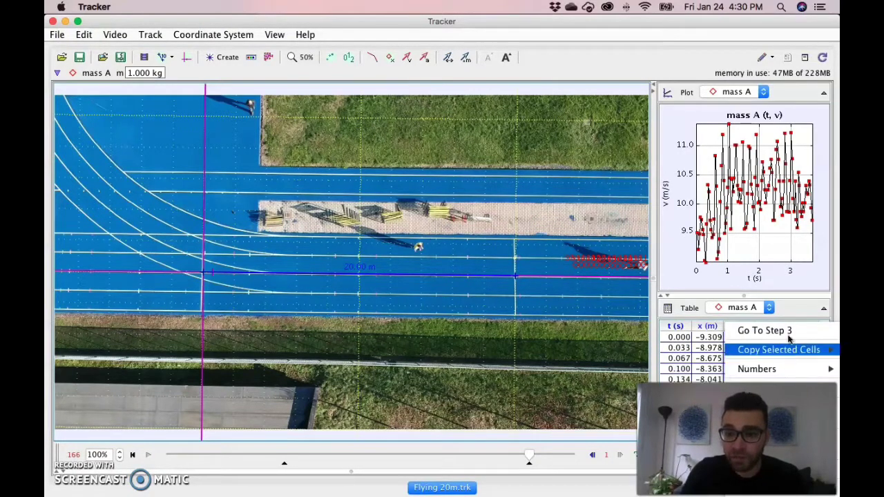
left_click(787, 332)
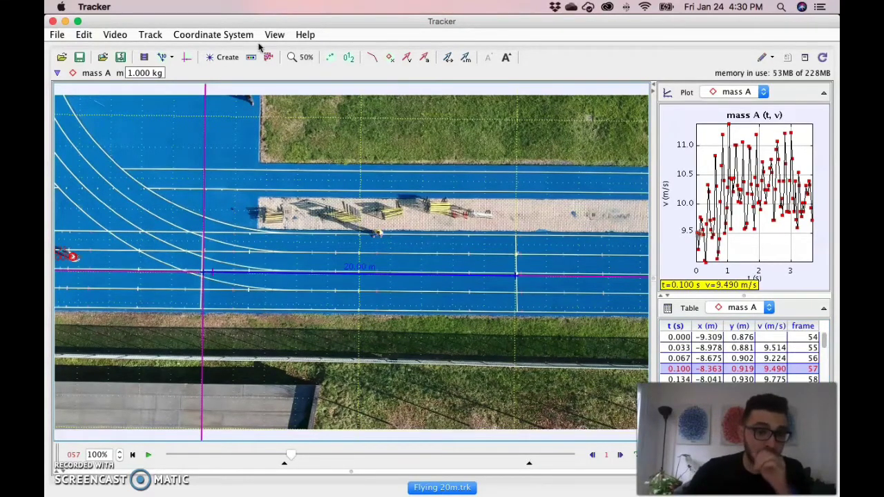
- Zoom the Tracker video to 200% and pan left to the sprinter
left_click(306, 60)
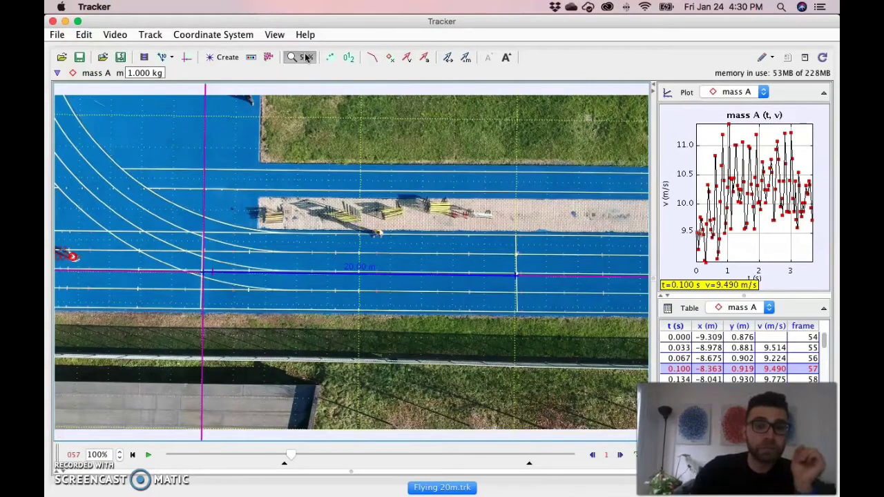
left_click(308, 126)
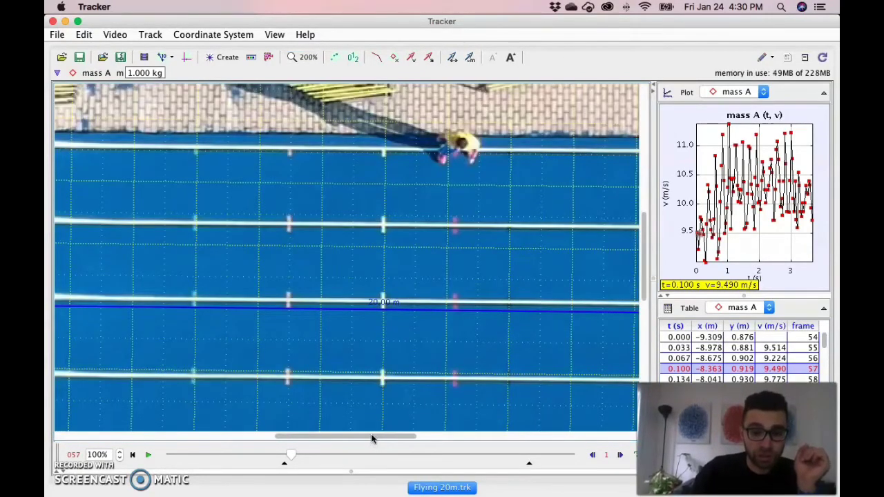
left_click_drag(371, 435, 147, 438)
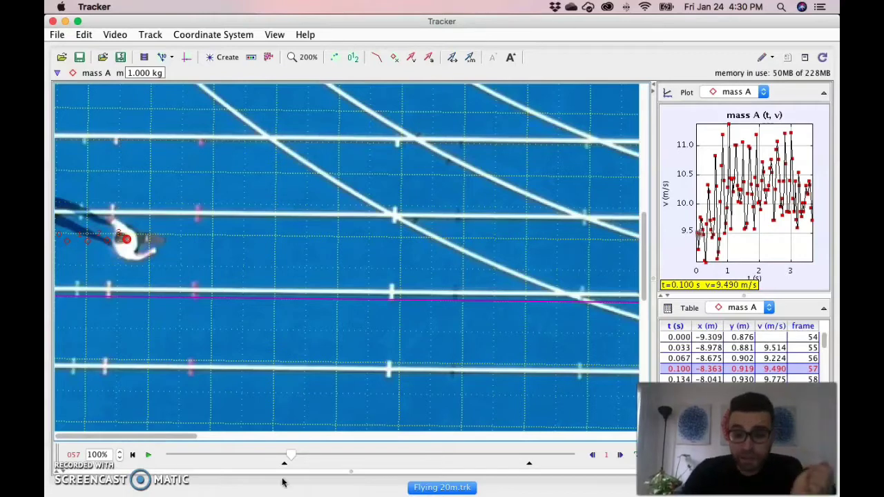
- Step the video to frame 060, at t = 0.200 s
left_click(621, 456)
left_click(621, 457)
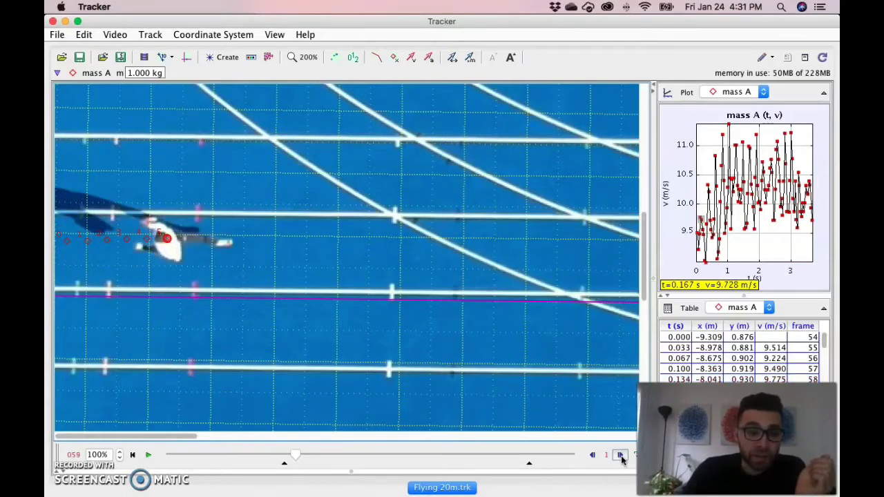
left_click(621, 457)
left_click(621, 457)
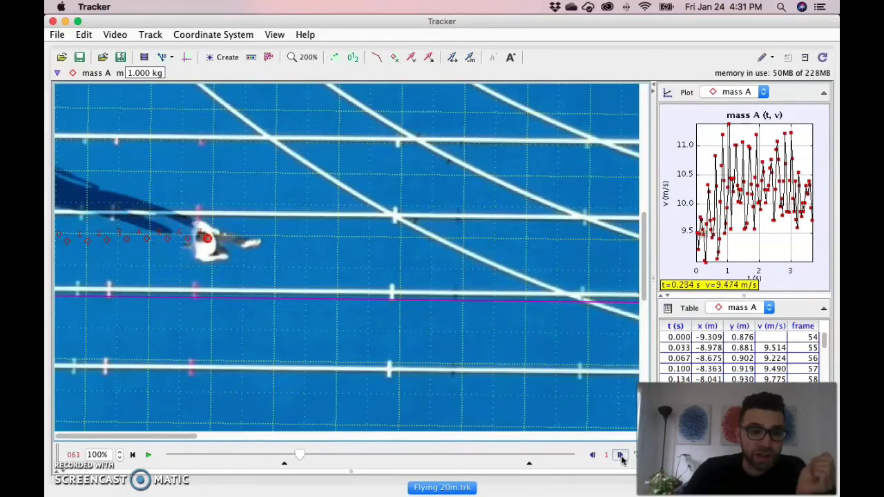
left_click(592, 457)
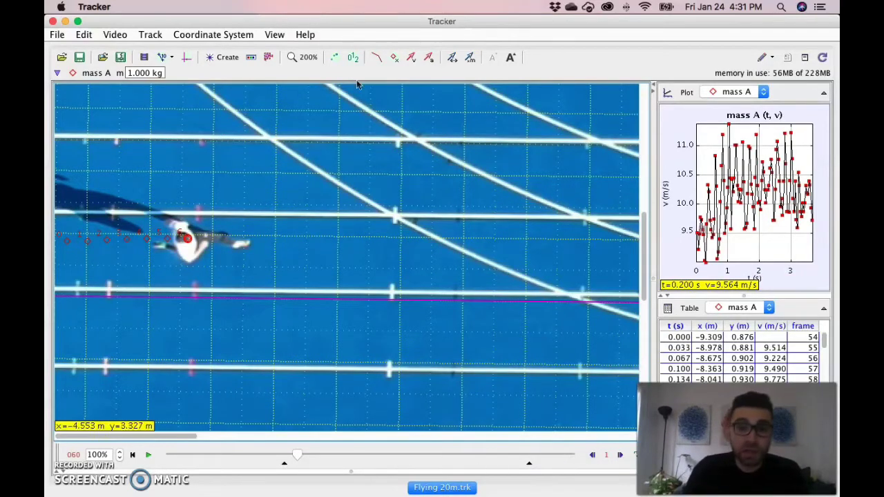
left_click(308, 59)
- Set Tracker's zoom to To Fit so the whole track video shows
left_click(312, 74)
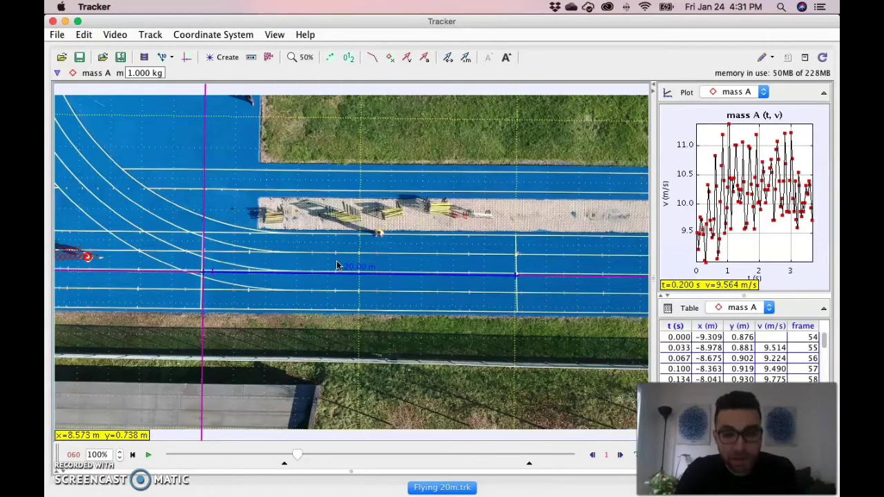
key("super+Tab")
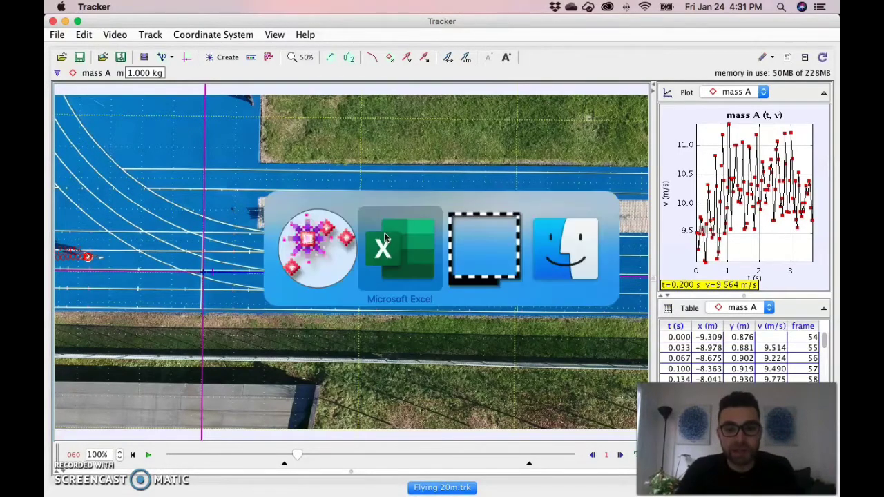
left_click(385, 237)
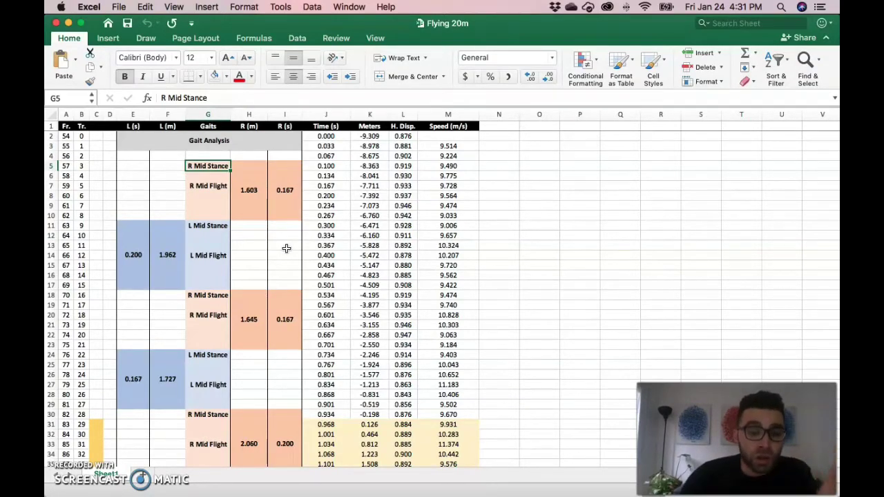
scroll(286, 249, "down", 1)
scroll(286, 249, "down", 1)
scroll(286, 249, "down", 1)
scroll(286, 249, "down", 1)
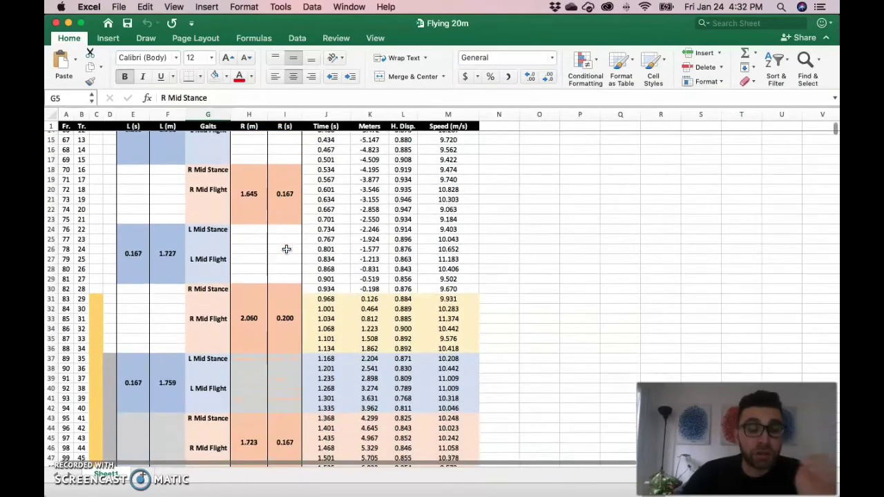
scroll(286, 249, "down", 1)
scroll(286, 249, "down", 1)
scroll(285, 249, "down", 1)
scroll(286, 249, "down", 1)
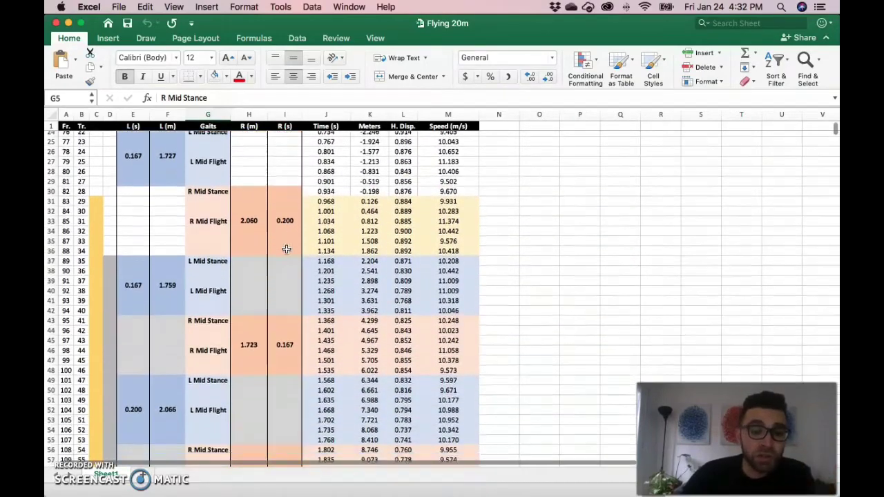
scroll(286, 249, "down", 2)
left_click(94, 285)
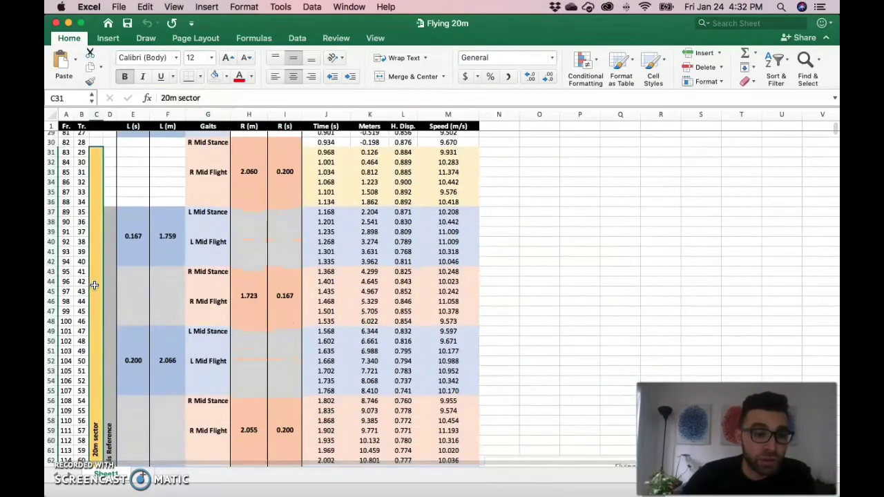
scroll(134, 300, "down", 1)
scroll(133, 303, "down", 3)
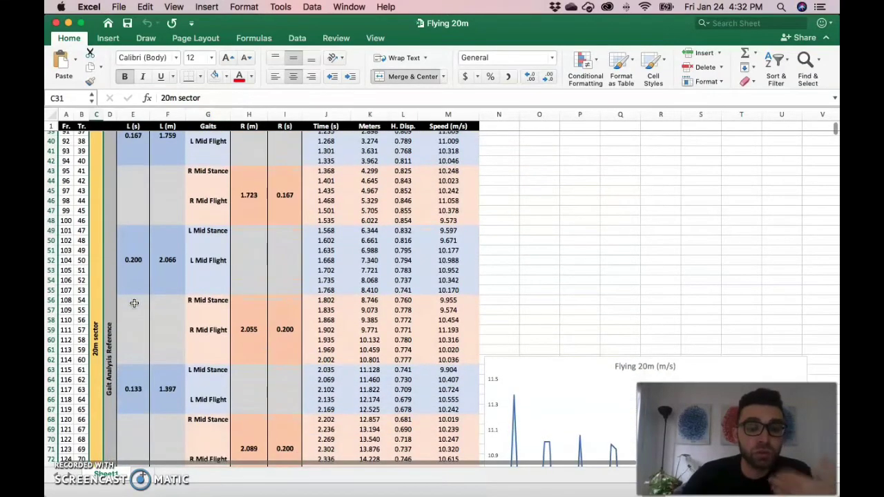
scroll(134, 303, "up", 1)
scroll(134, 304, "up", 2)
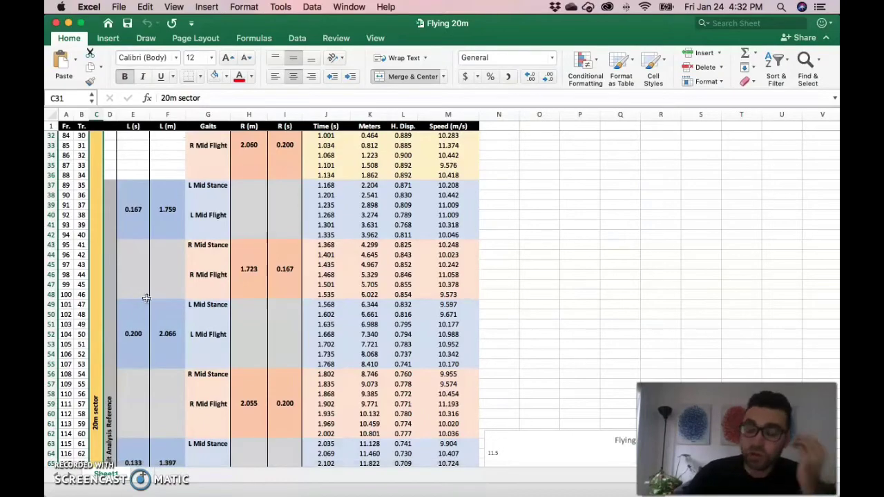
scroll(157, 293, "down", 3)
scroll(158, 293, "down", 1)
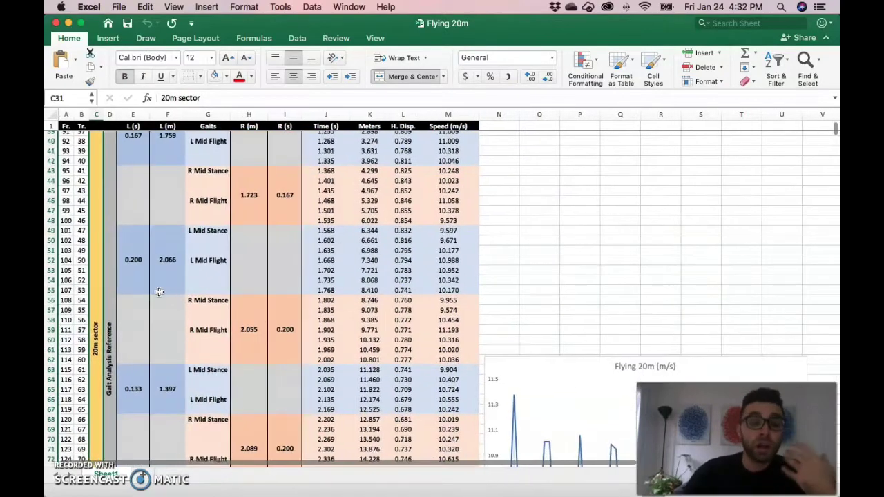
scroll(159, 292, "down", 1)
scroll(159, 293, "down", 2)
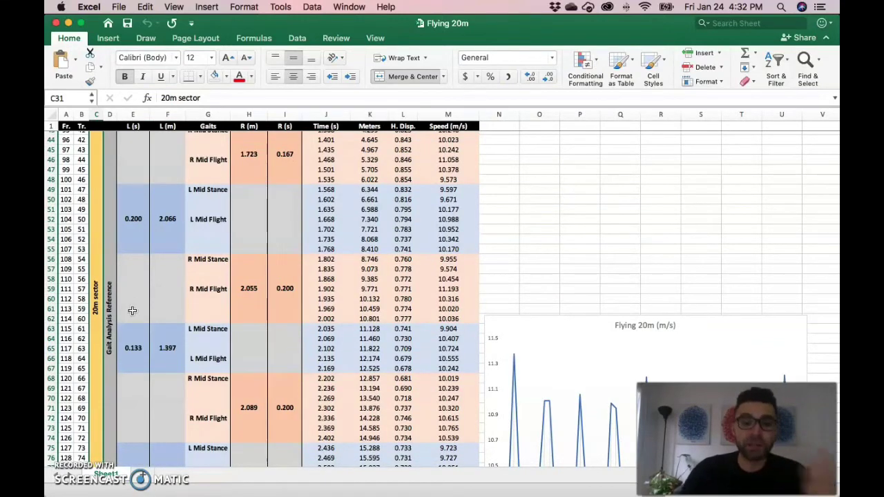
scroll(129, 312, "up", 3)
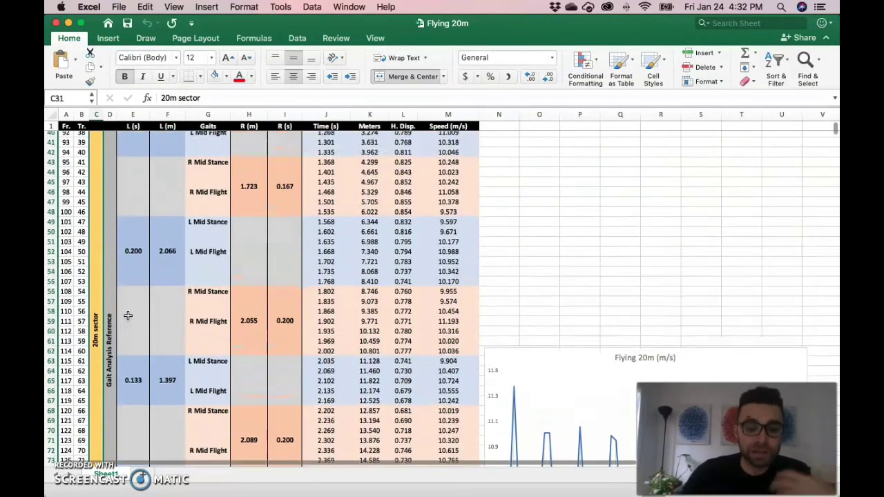
scroll(125, 304, "up", 4)
scroll(120, 296, "up", 4)
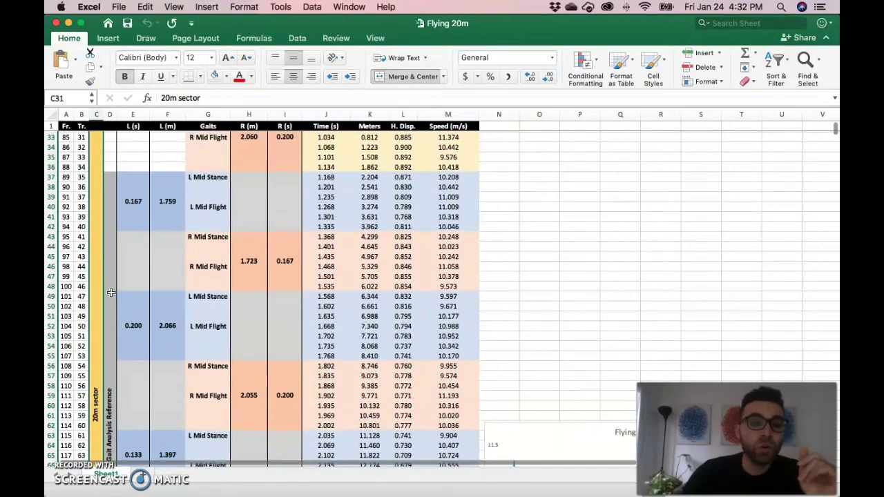
left_click(111, 293)
scroll(132, 215, "down", 1)
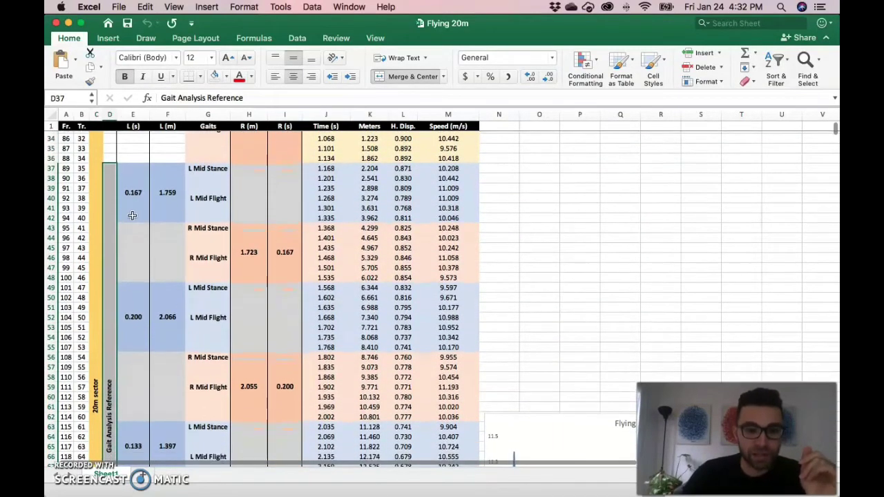
scroll(152, 177, "down", 1)
scroll(152, 177, "down", 1)
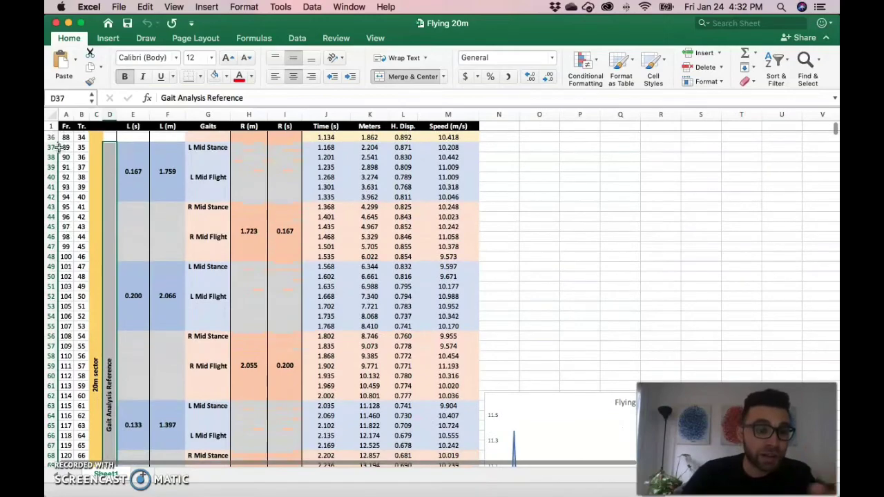
scroll(134, 296, "down", 6)
scroll(90, 373, "down", 1)
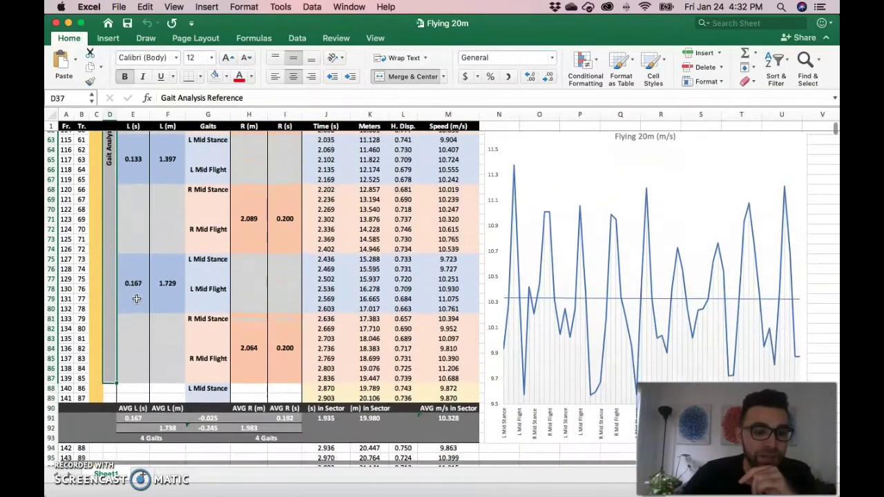
scroll(203, 290, "up", 2)
scroll(204, 285, "up", 2)
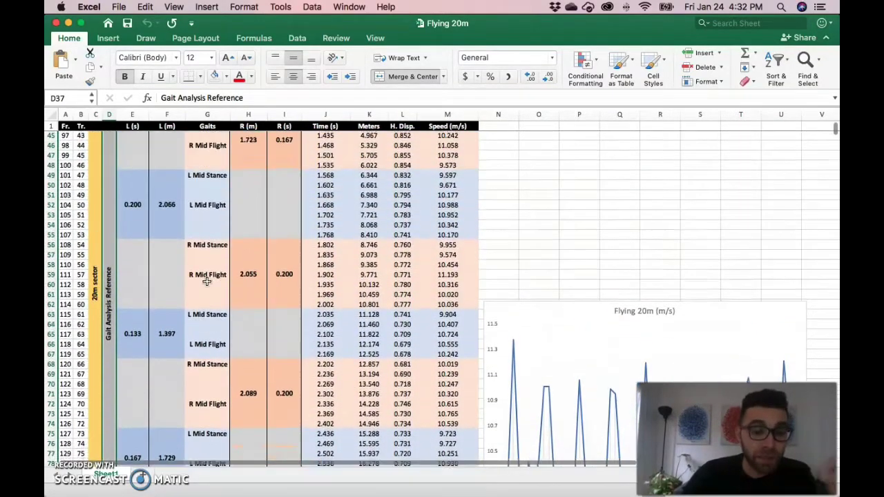
scroll(207, 281, "up", 2)
scroll(207, 281, "up", 1)
scroll(206, 281, "up", 1)
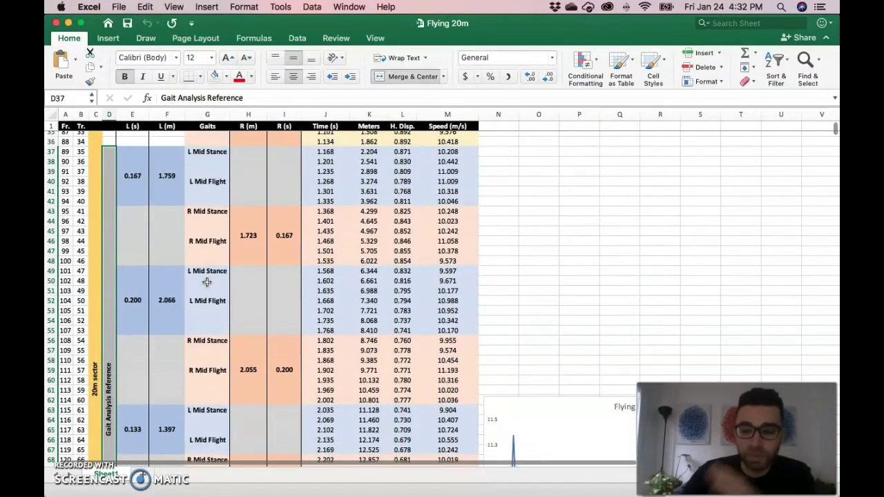
scroll(205, 282, "up", 1)
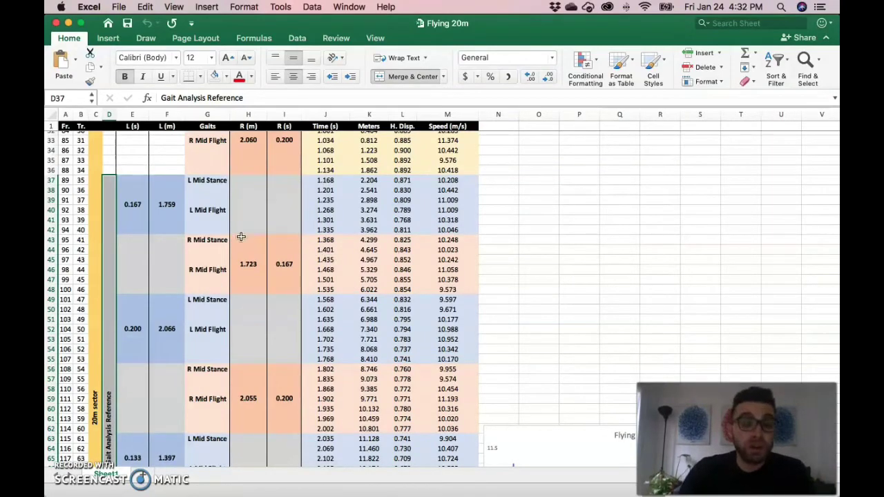
scroll(242, 237, "up", 2)
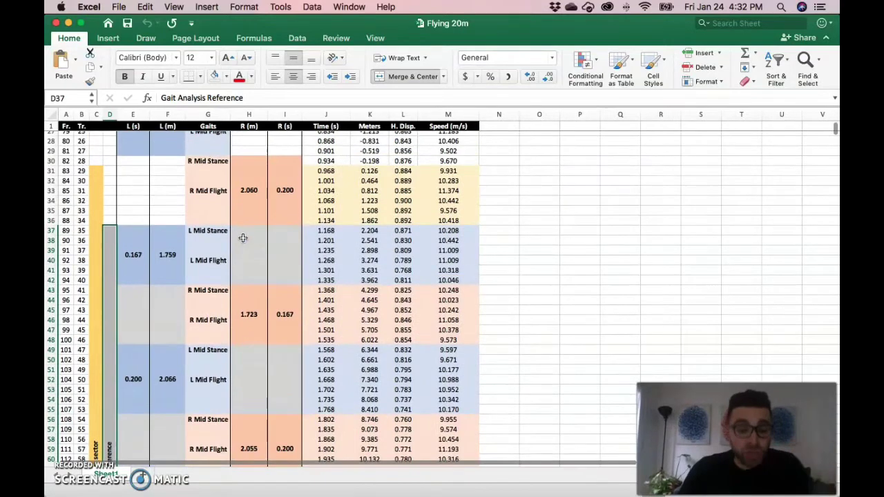
left_click(139, 256)
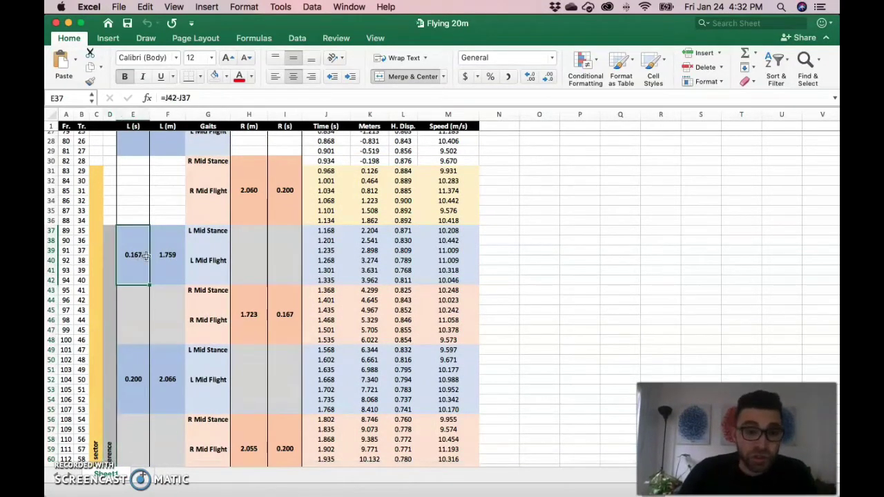
left_click(212, 98)
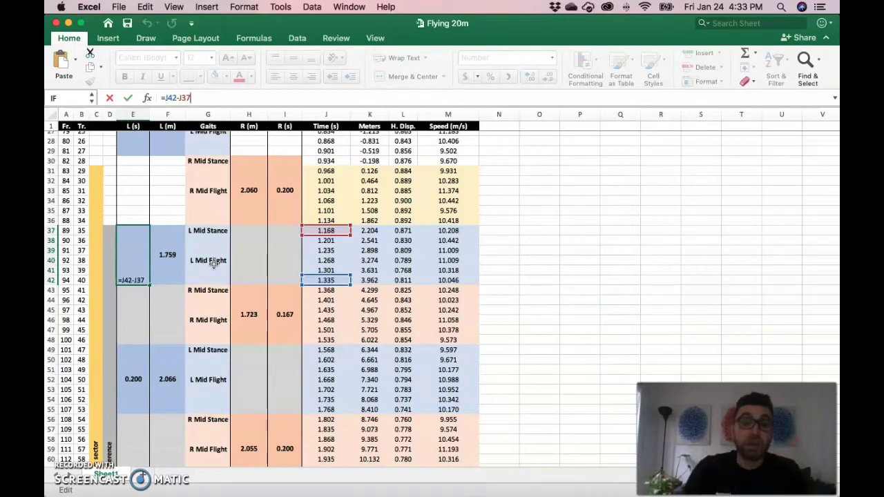
key("Return")
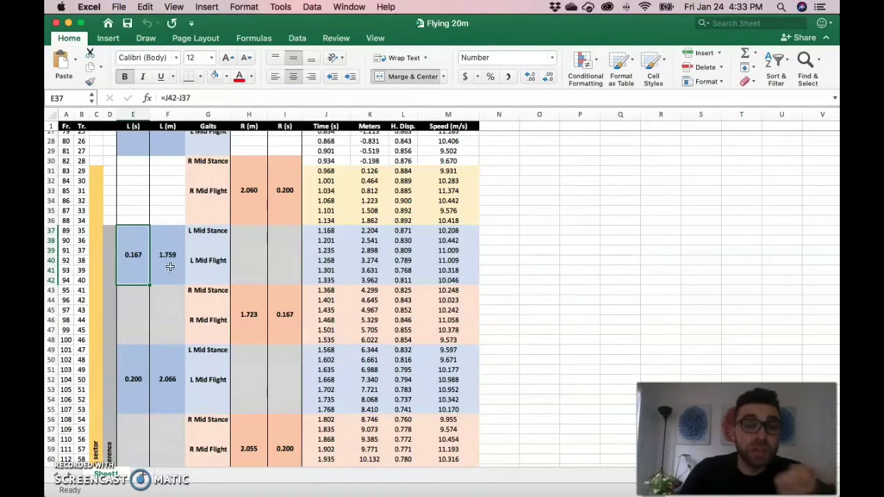
left_click(172, 260)
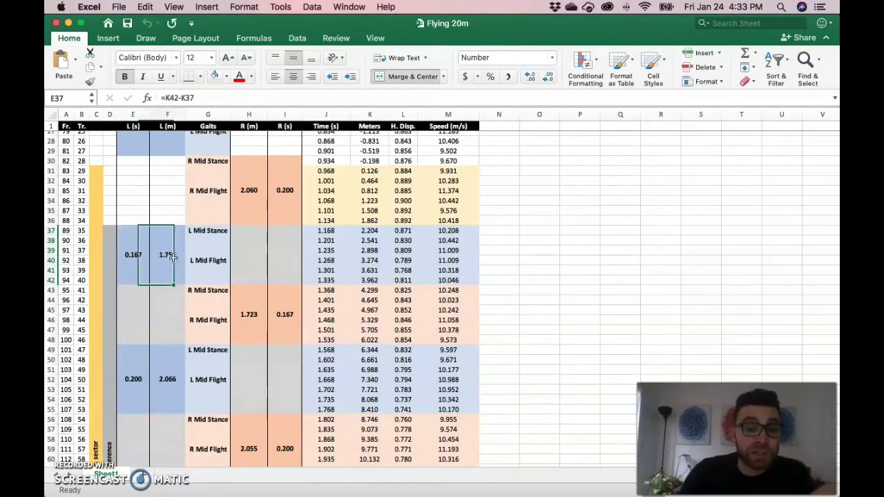
left_click(377, 281)
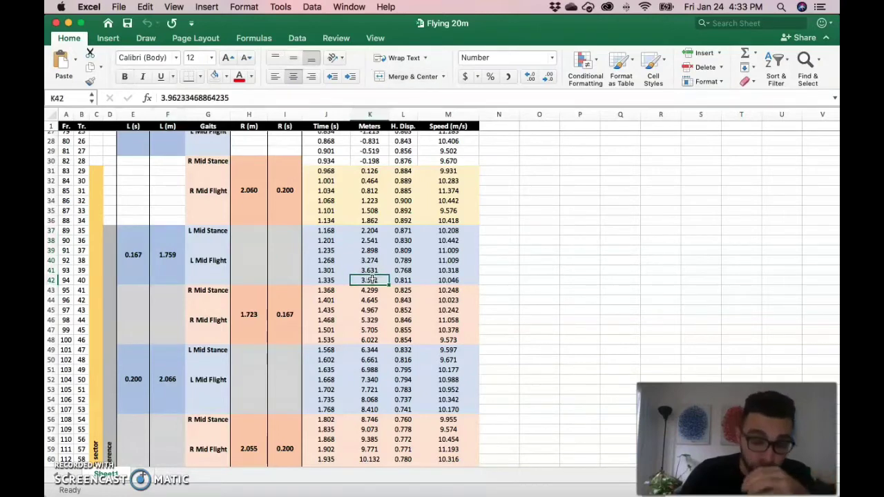
left_click(379, 232)
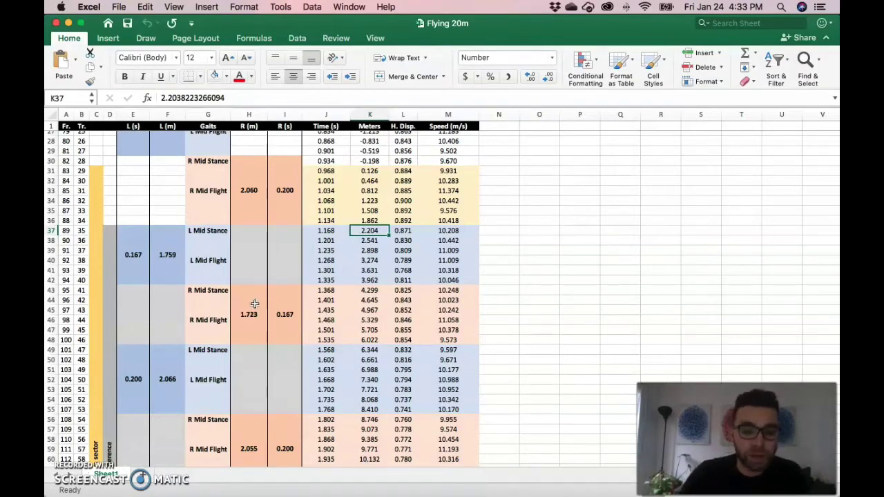
scroll(213, 292, "down", 2)
scroll(213, 291, "down", 3)
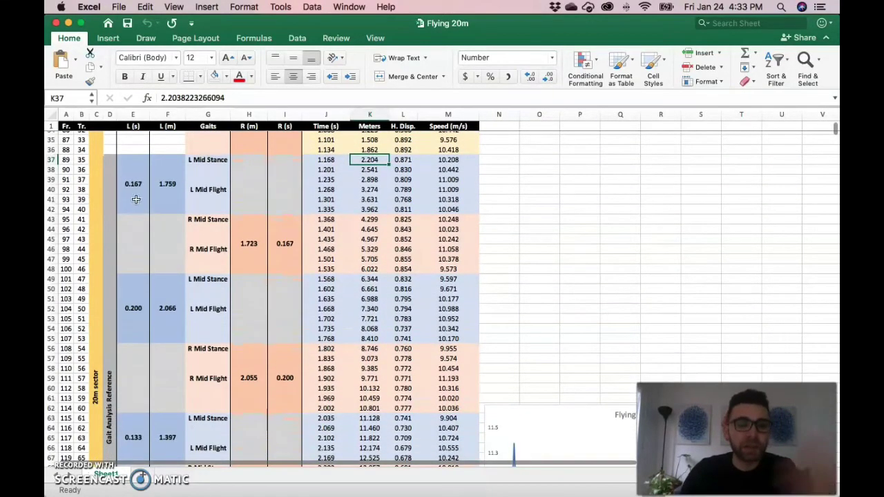
scroll(259, 380, "down", 2)
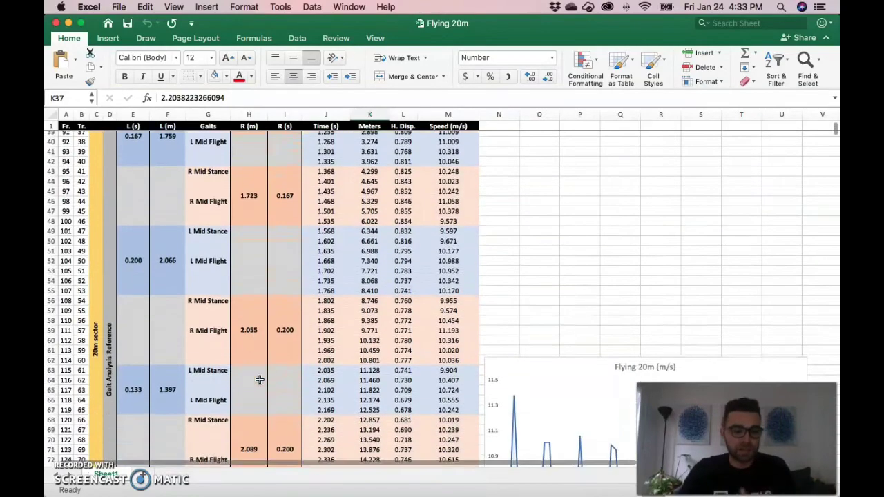
scroll(259, 380, "down", 1)
scroll(223, 444, "down", 2)
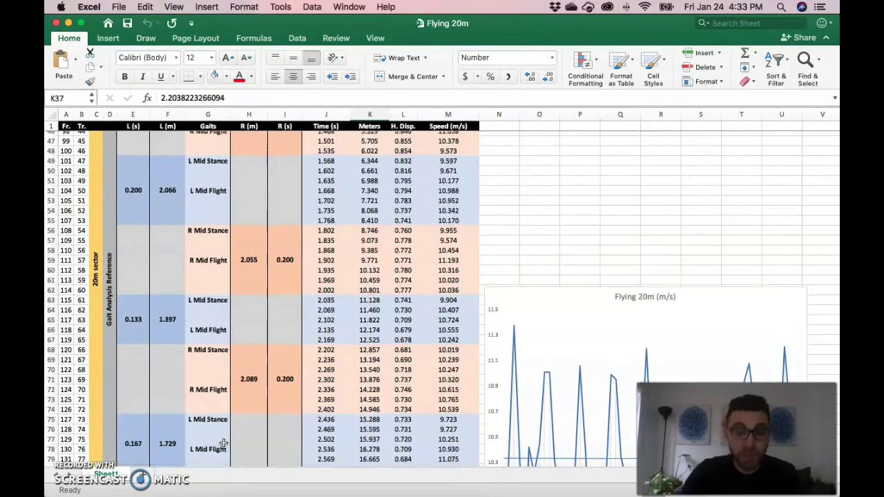
scroll(223, 445, "up", 1)
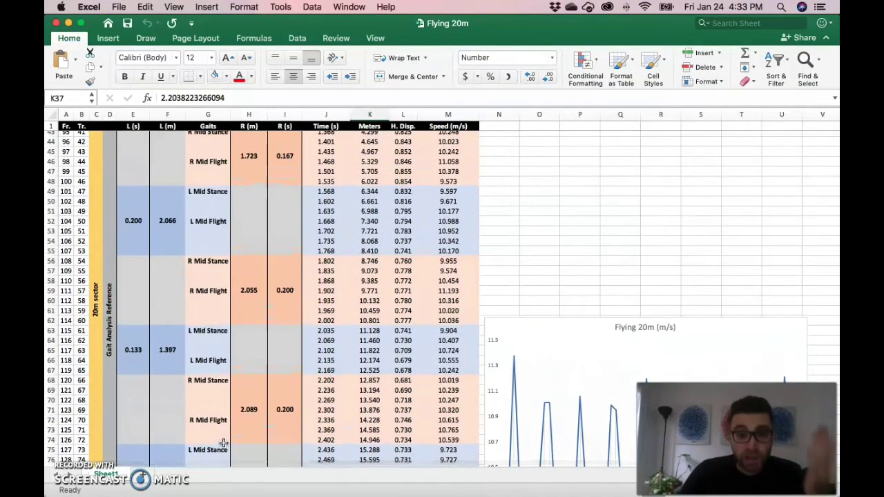
scroll(223, 444, "down", 2)
scroll(224, 442, "down", 1)
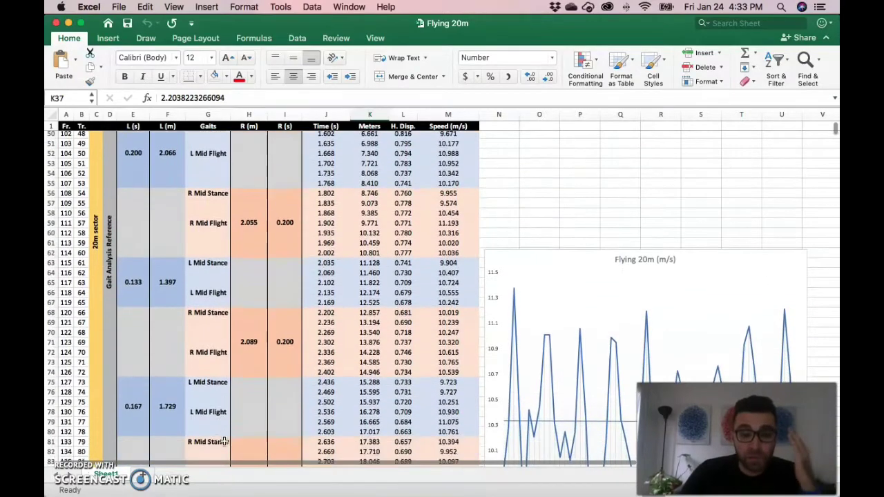
scroll(223, 441, "down", 1)
scroll(224, 439, "down", 1)
scroll(224, 438, "down", 1)
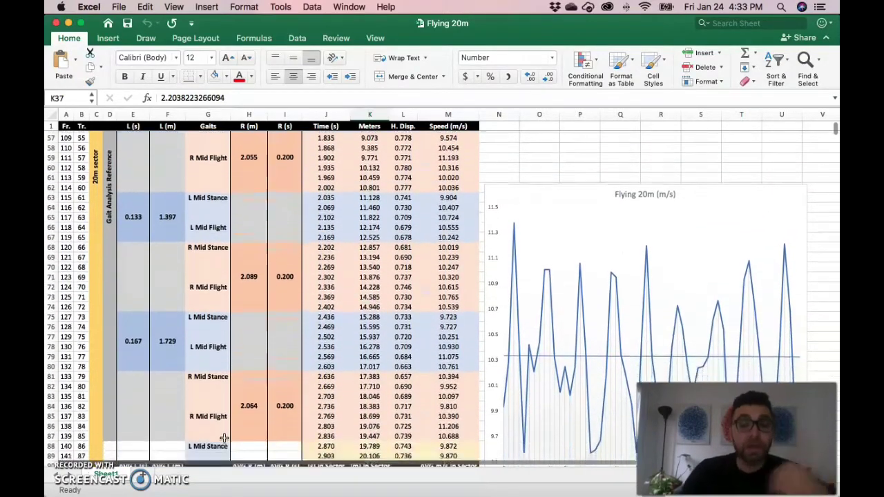
scroll(223, 438, "down", 1)
scroll(226, 439, "up", 1)
scroll(226, 439, "up", 1)
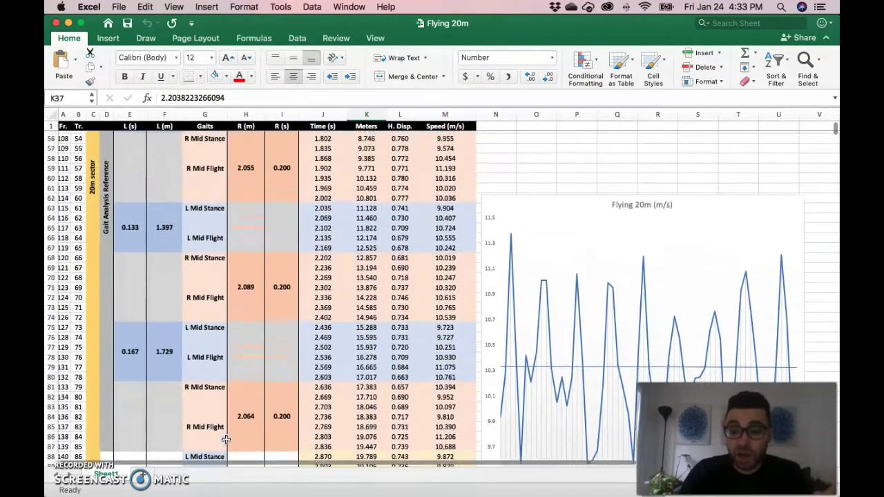
scroll(226, 440, "up", 1)
scroll(226, 439, "up", 1)
scroll(226, 439, "down", 1)
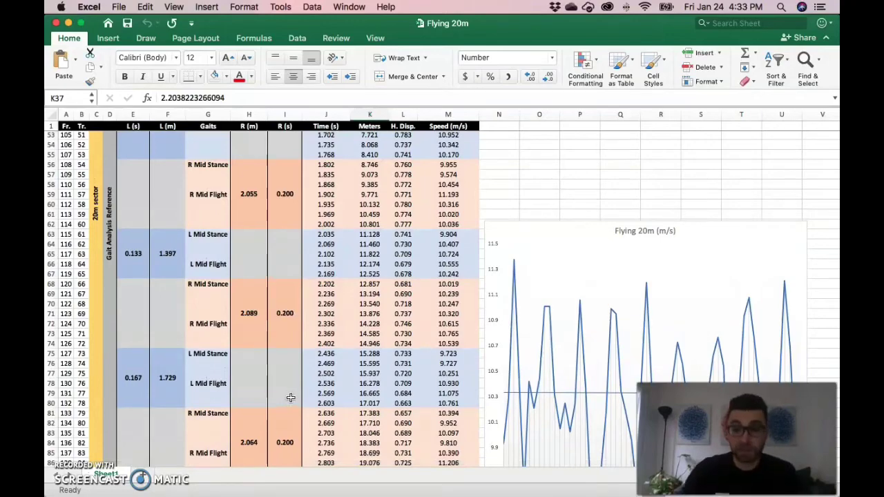
scroll(319, 410, "down", 1)
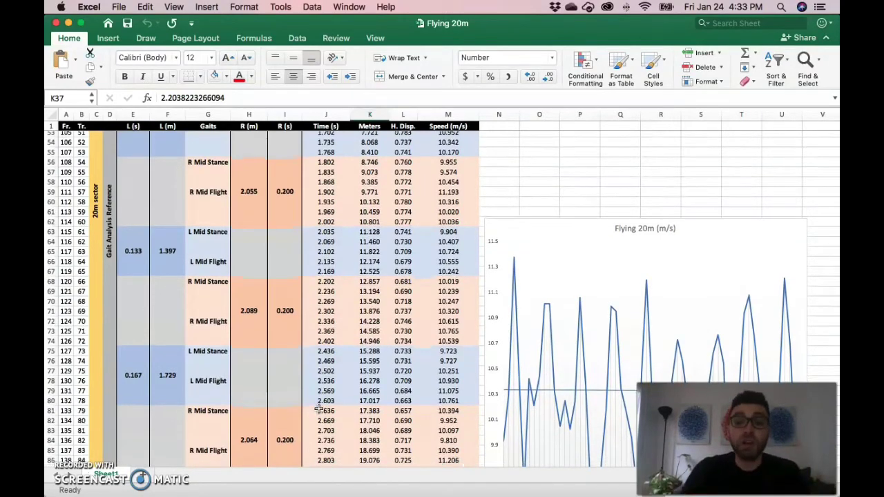
scroll(318, 410, "down", 3)
scroll(331, 408, "down", 3)
scroll(352, 404, "down", 2)
scroll(373, 400, "down", 1)
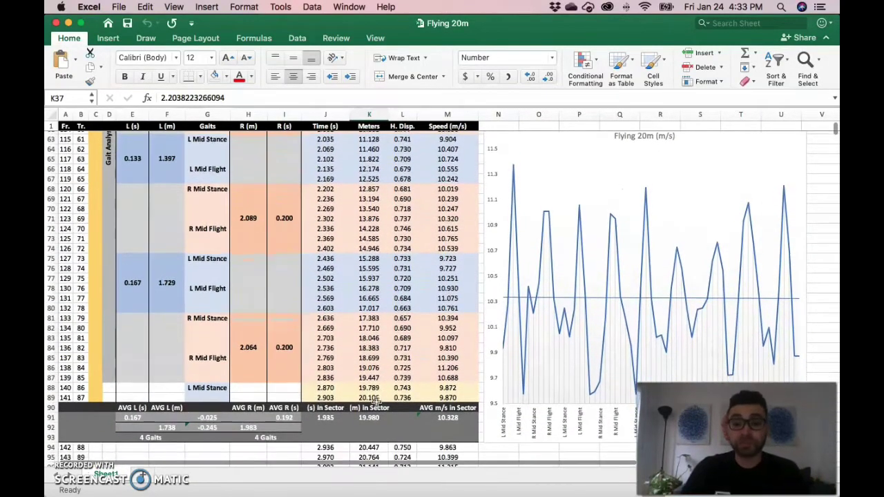
scroll(376, 400, "down", 1)
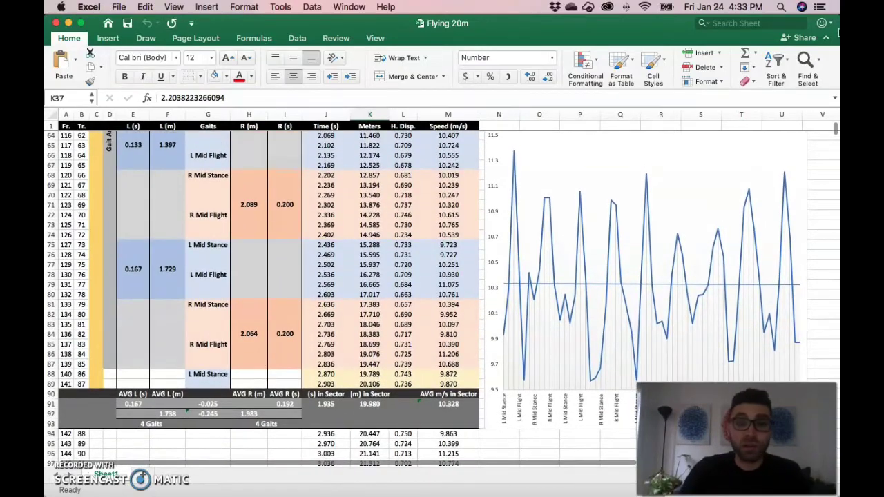
- Collapse the ribbon to tab names only and look over the Flying 20m (m/s) chart's drop lines
left_click(826, 38)
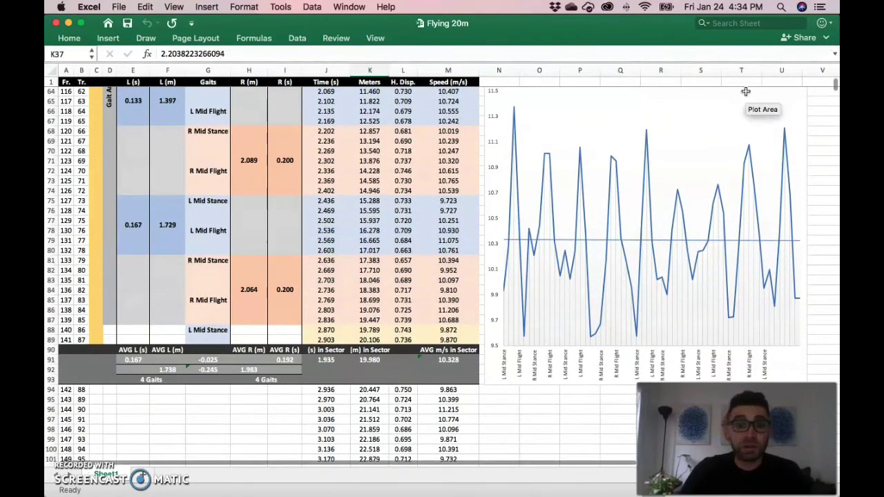
scroll(642, 158, "up", 2)
scroll(644, 153, "up", 2)
scroll(642, 146, "up", 2)
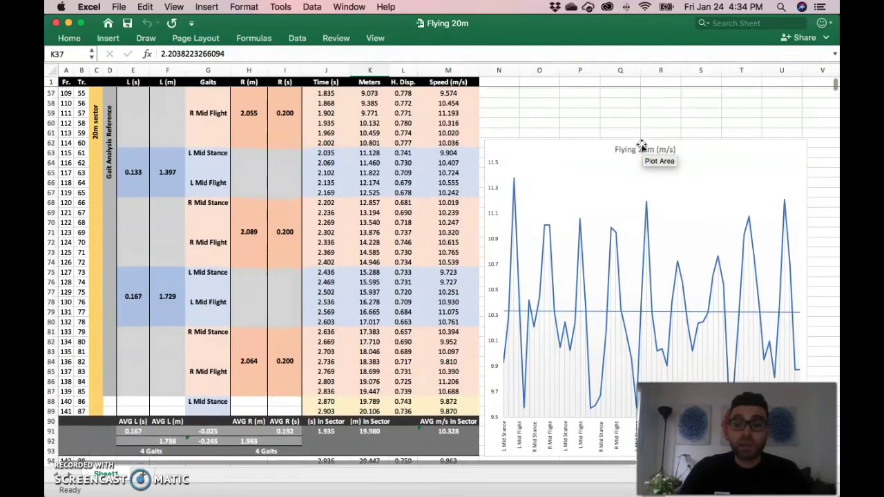
scroll(642, 147, "down", 2)
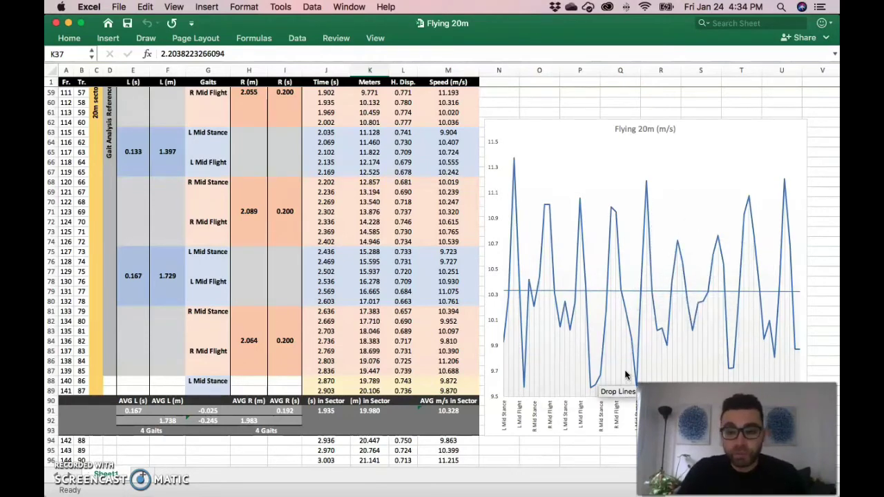
scroll(626, 376, "down", 3)
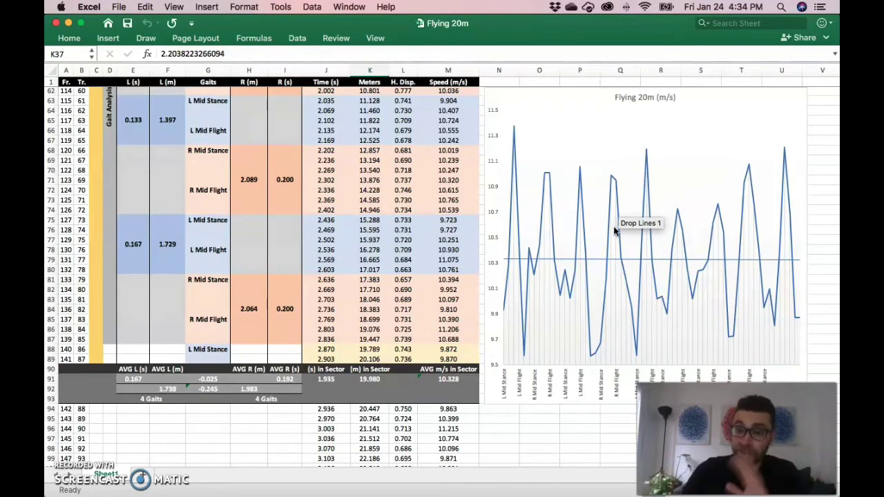
mouse_move(608, 236)
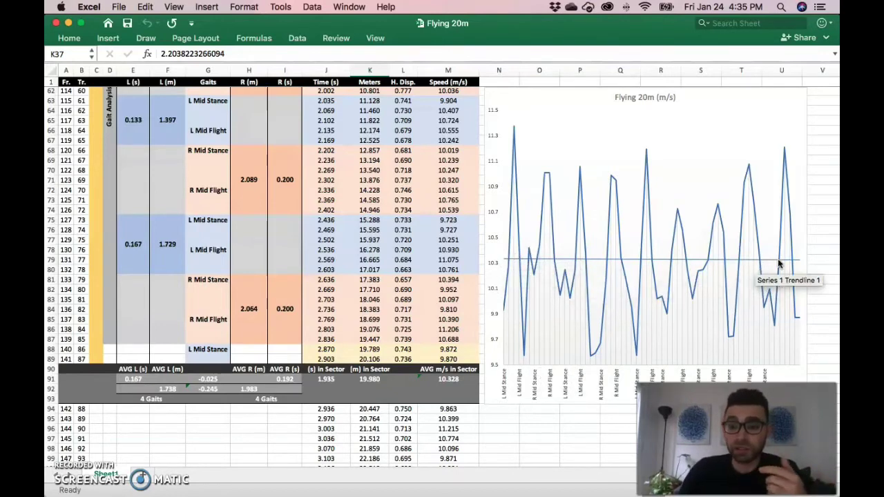
left_click(448, 379)
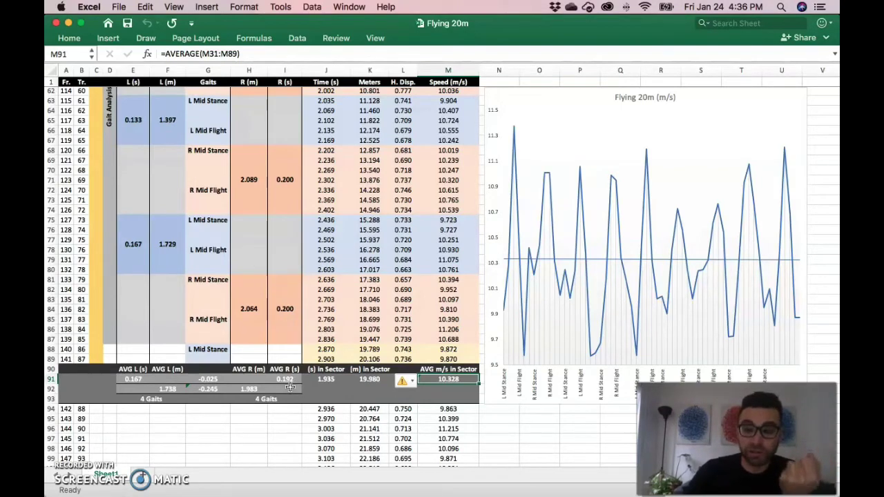
scroll(187, 322, "up", 3)
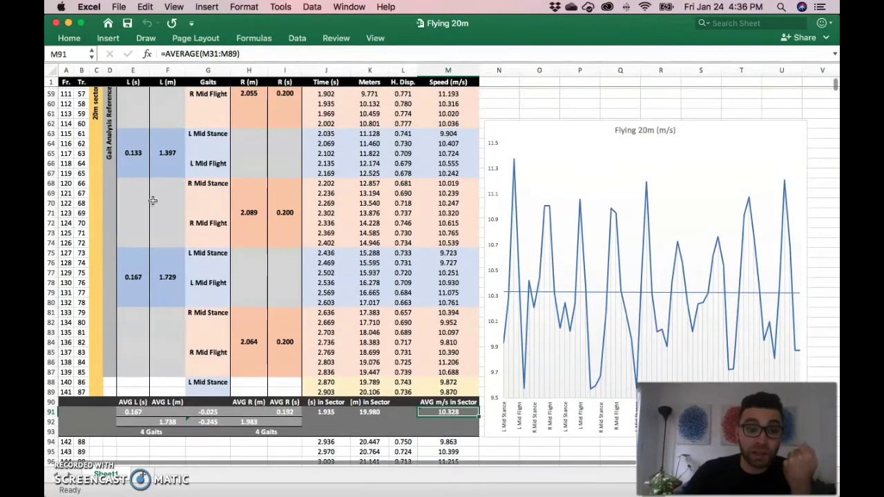
scroll(139, 207, "down", 1)
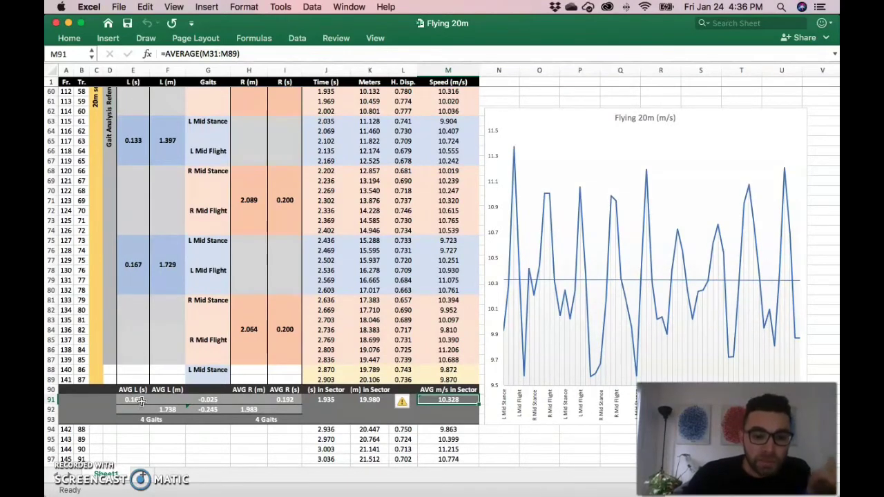
left_click(142, 401)
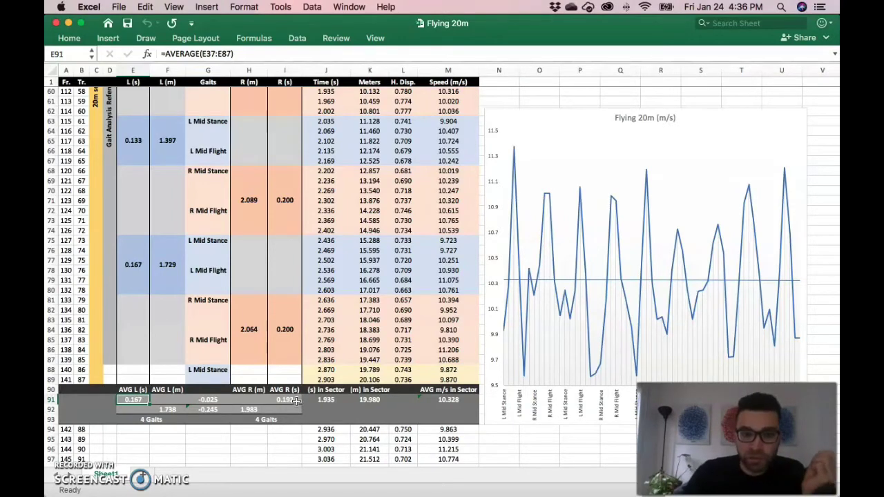
left_click(296, 400)
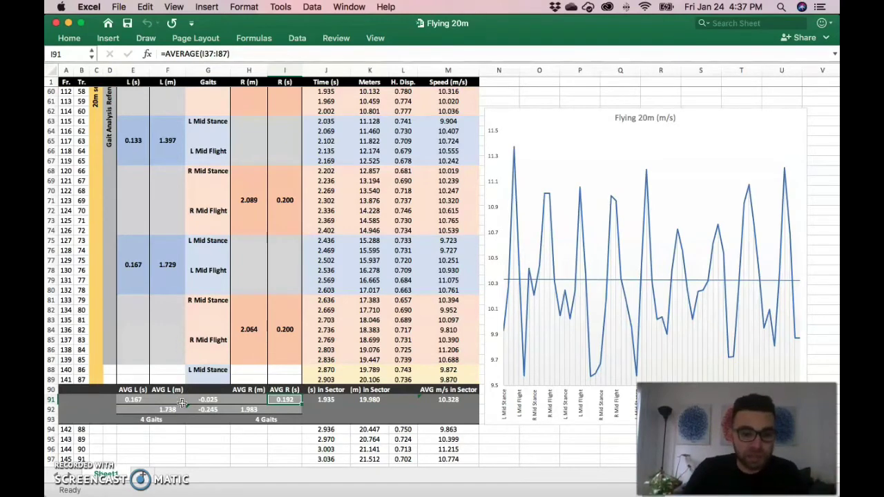
left_click(165, 391)
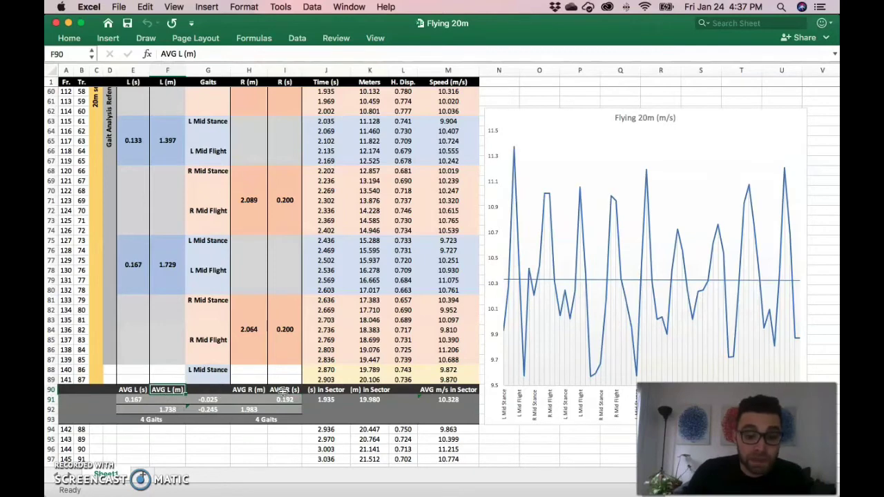
left_click(244, 389)
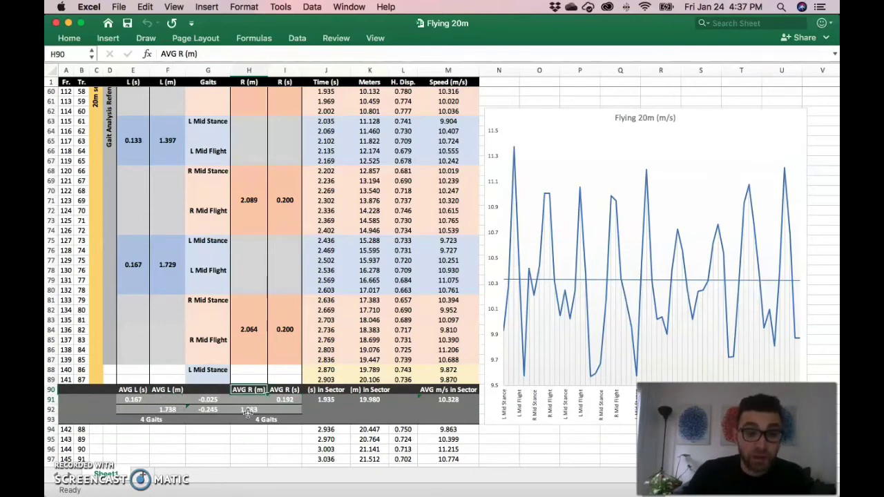